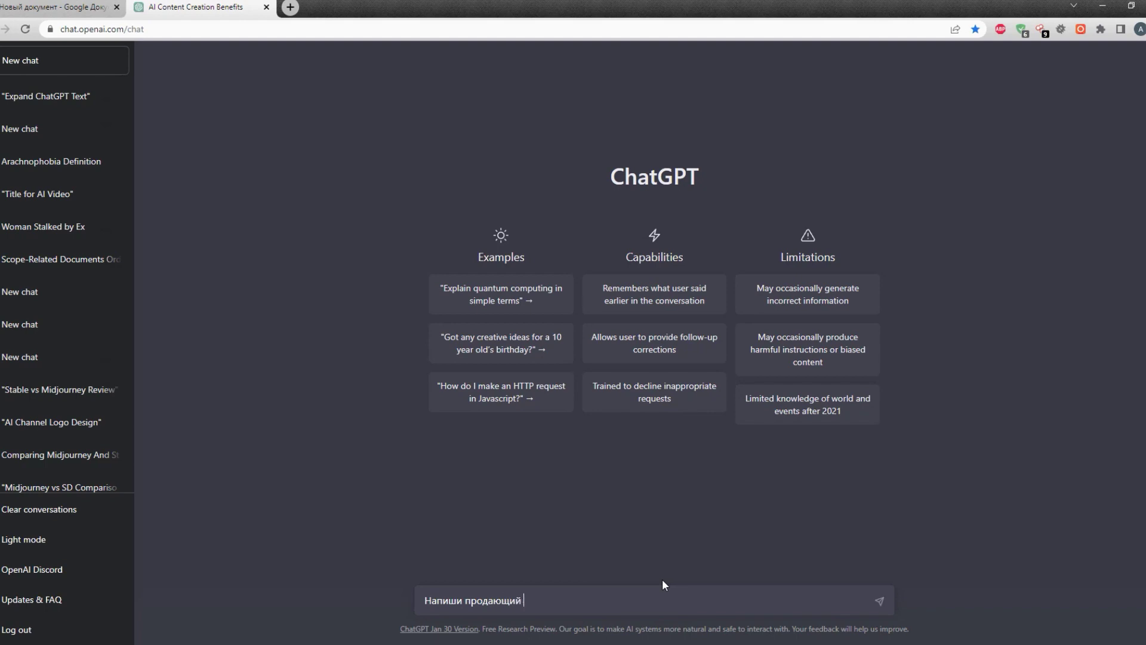
- Submit the prompt "Напиши продающий текст на тему: "Беспроводные наушники", на русском языке"
{"action": "type", "text": "ему: \""}
{"action": "type", "text": "Беспроводные наушники\""}
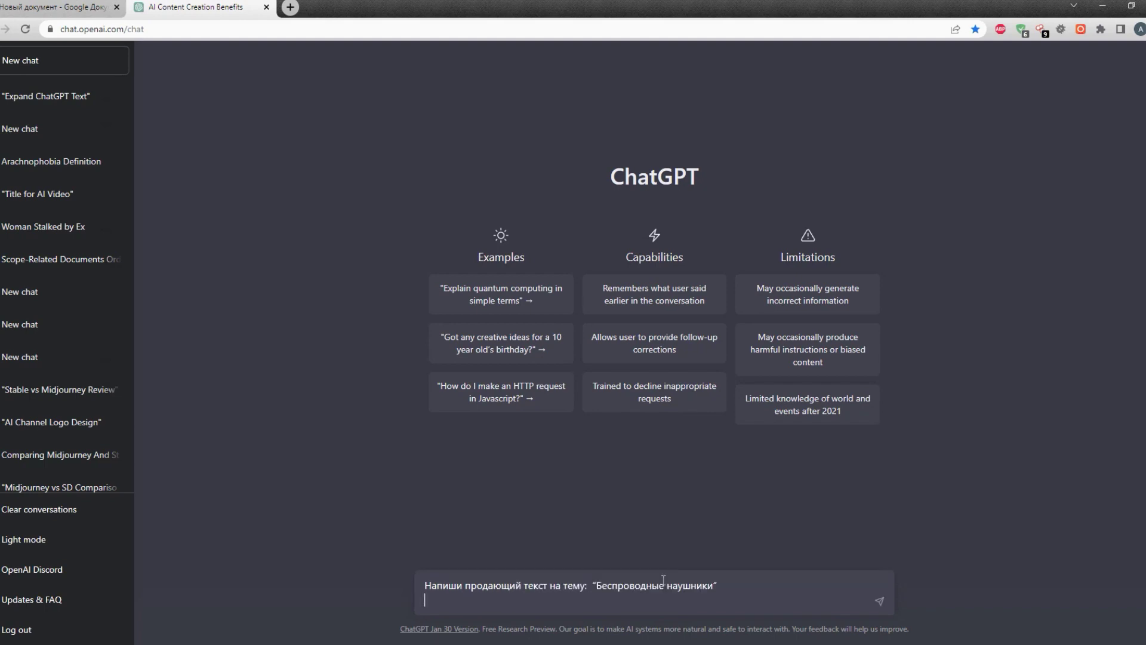
{"action": "key", "text": "BackSpace"}
{"action": "type", "text": ", на русск"}
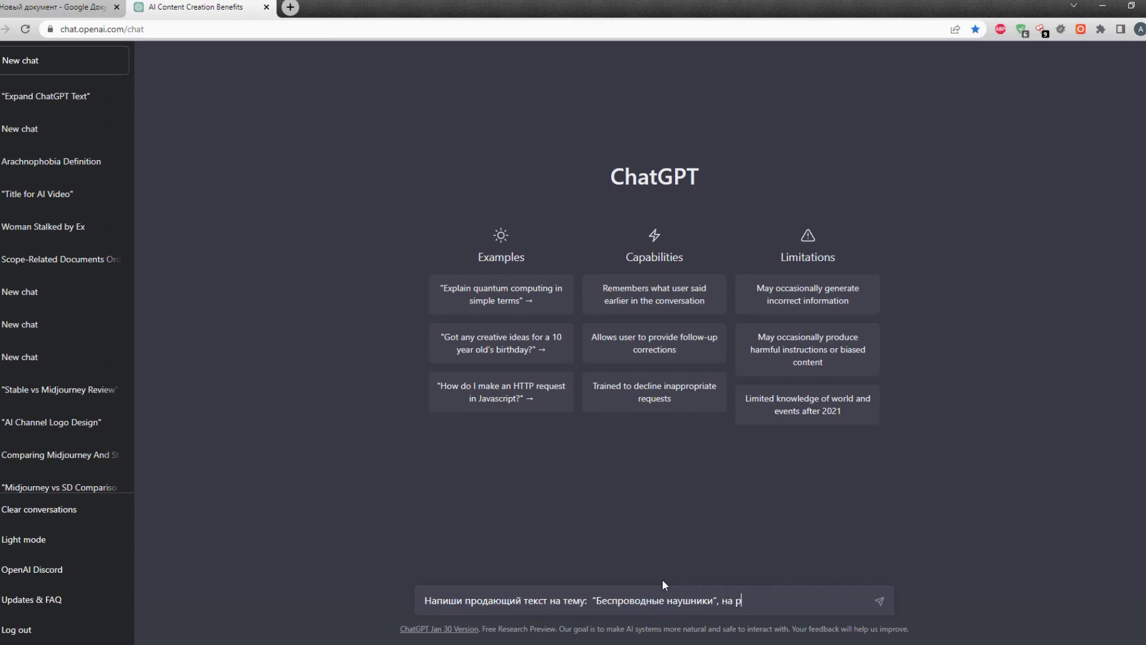
{"action": "type", "text": "ом языке"}
{"action": "key", "text": "Return"}
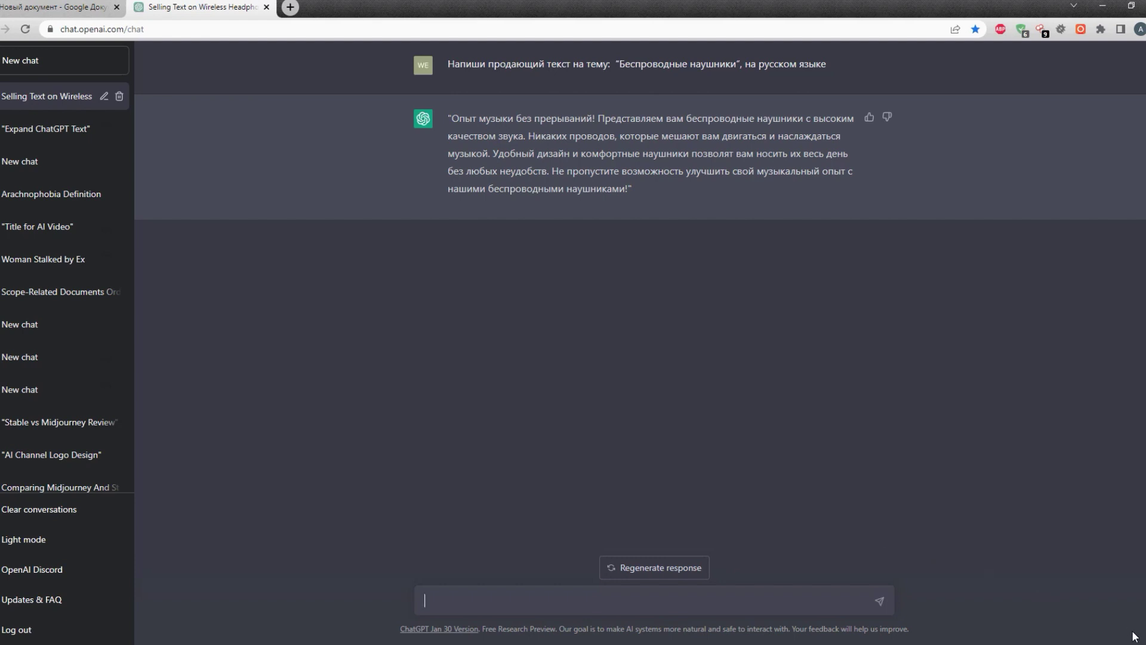
- Ask the chat to adapt the generated headphone text for Instagram with "адаптируй этот текст под стандарты Инстаграмма"
{"action": "type", "text": "ируй"}
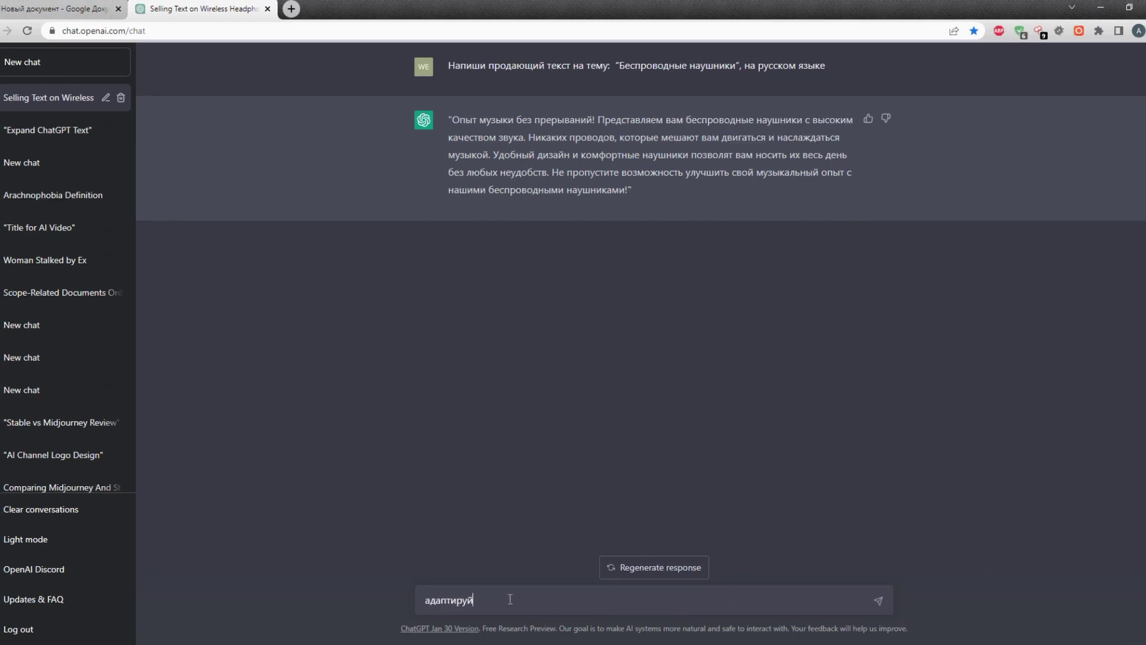
{"action": "type", "text": " этот текст од"}
{"action": "type", "text": " под стандарты Ин"}
{"action": "type", "text": "стаграмма"}
{"action": "key", "text": "Return"}
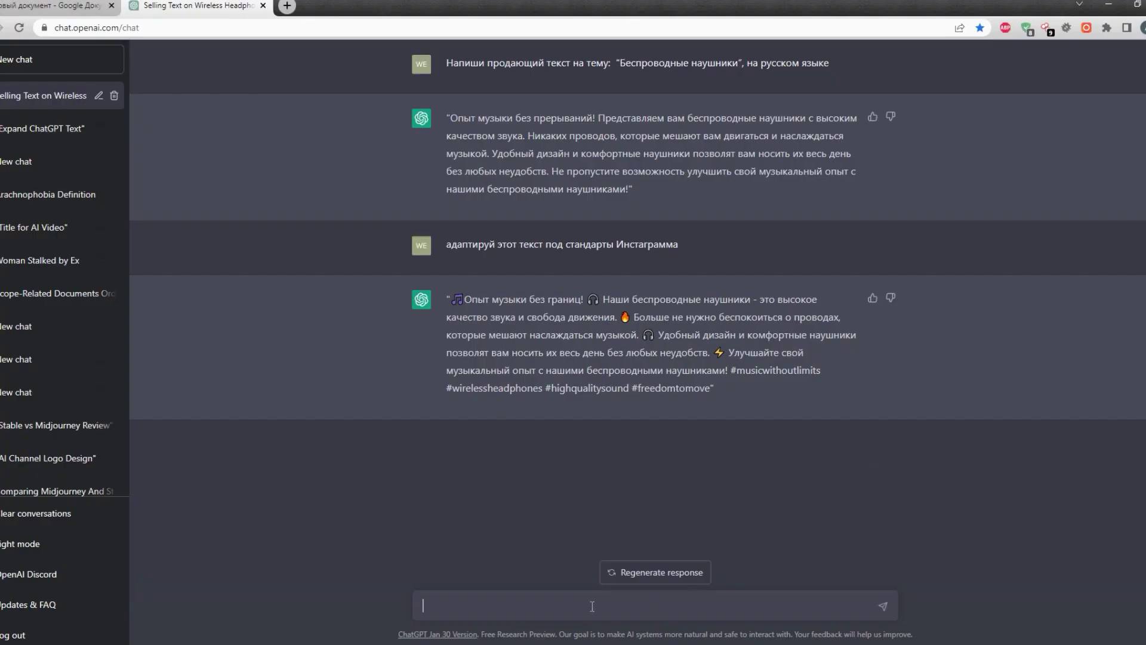
- Request chatbot dialogues with the prompt "Нужно подготовить диалоги для чат-ботов на тему "Беспроводные наушники""
{"action": "type", "text": "Нужно подготовить диалоги для чат-ботов на тему \"Беспроводные наушники\""}
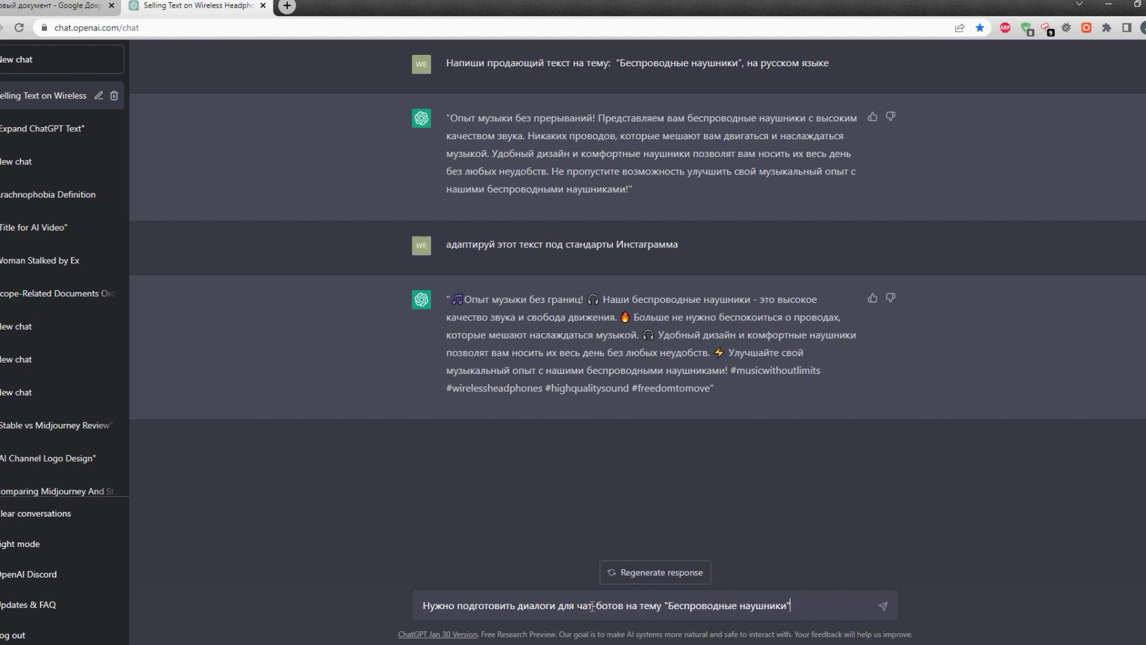
{"action": "key", "text": "Return"}
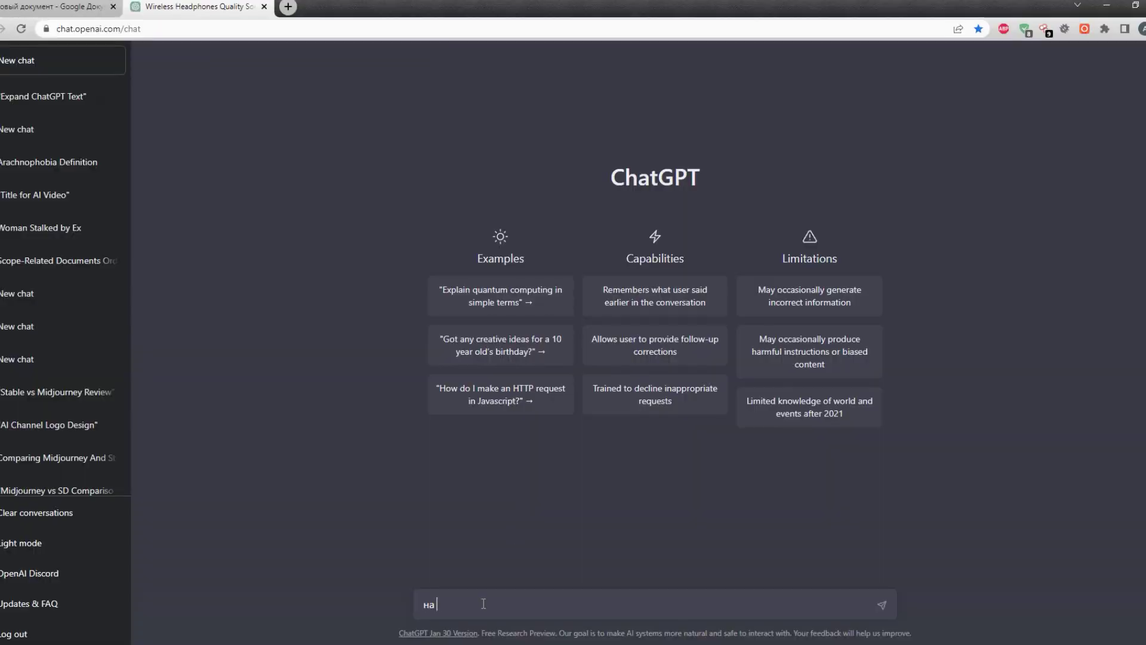
- Begin a prompt with "на основе этого текста" and include the earlier wireless headphones sales text after the label "Текст:"
{"action": "type", "text": "основе этого текста"}
{"action": "key", "text": "shift+Return"}
{"action": "key", "text": "shift+Return"}
{"action": "type", "text": "Текст:"}
{"action": "type", "text": "\"Опыт музыки без прерываний! Представляем вам беспроводные наушники с высоким качеством звука. Никаких проводов, которые мешают вам двигаться и наслаждаться музыкой. Удобный дизайн и комфортные наушники позволят вам носить их весь день без любых неудобств. Не пропустите возможность улучшить свой музыкальный опыт с нашими беспроводными наушниками!\""}
{"action": "key", "text": "shift+Return"}
{"action": "key", "text": "shift+Return"}
- Finish the prompt with "Напиши мне письмо на русском языке для e-mail рассылки" and submit it
{"action": "type", "text": "Напиши"}
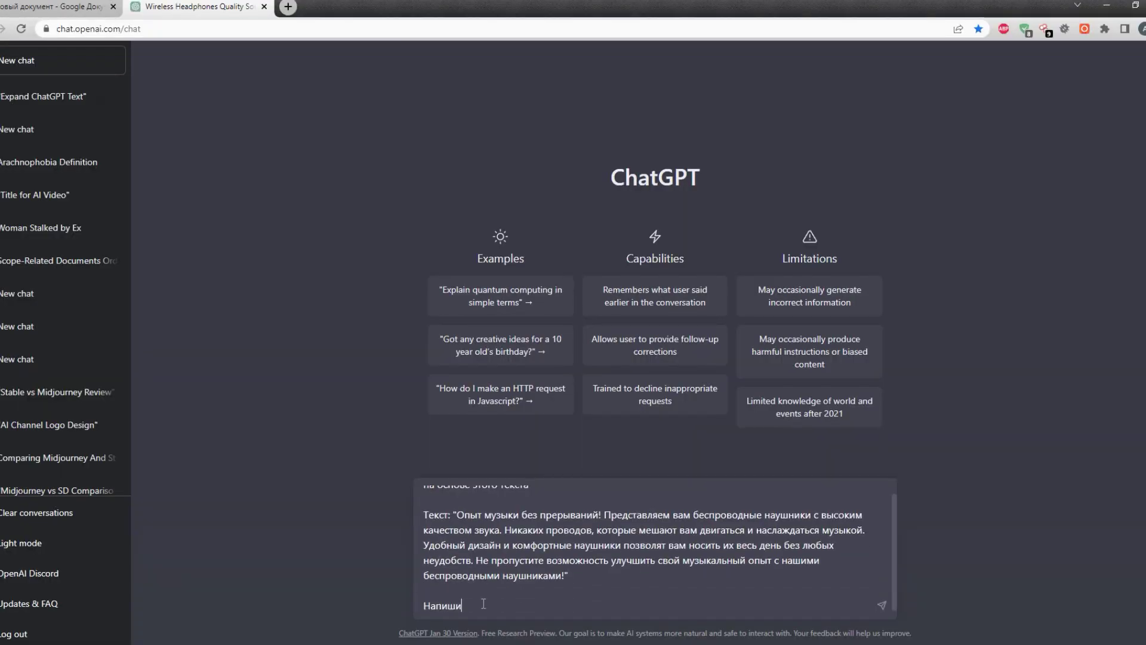
{"action": "type", "text": " мне письмо на русском языке для е-,ail рассылки"}
{"action": "key", "text": "BackSpace"}
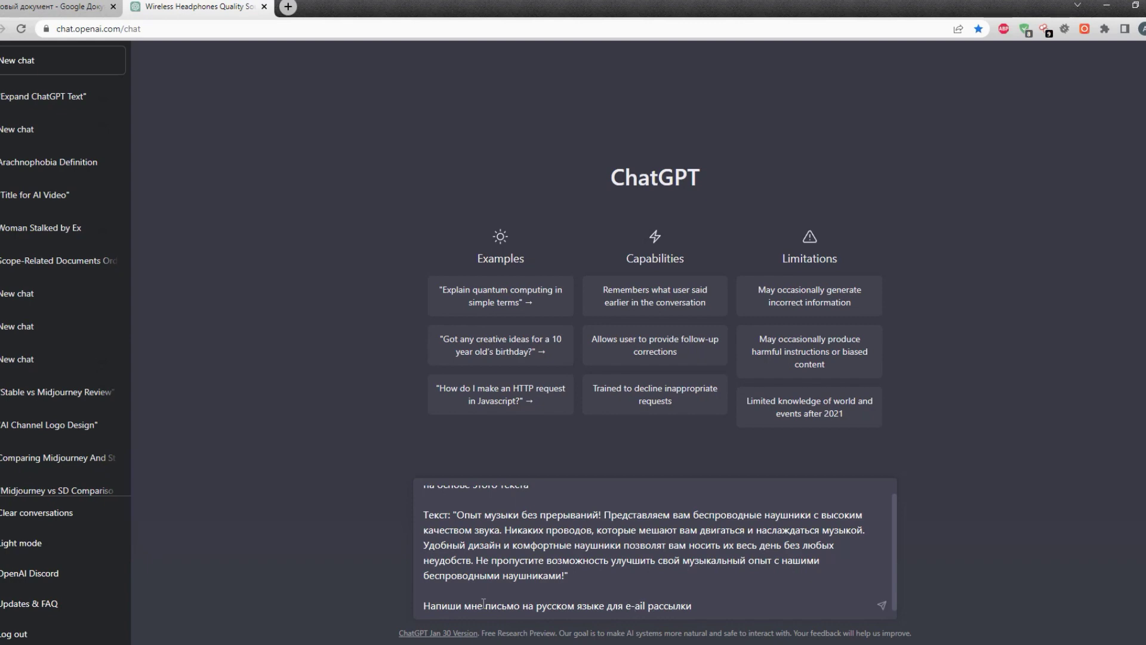
{"action": "type", "text": "m"}
{"action": "key", "text": "Return"}
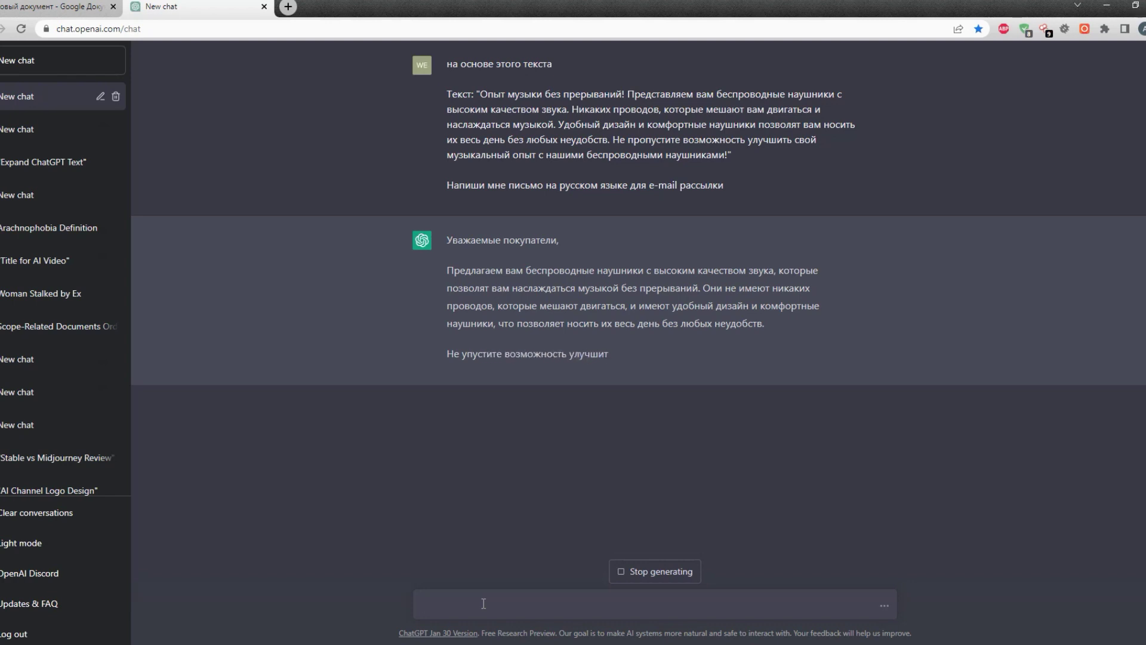
- Ask the chat to come up with a subject for the newsletter letter
{"action": "type", "text": "Придумай тесу для письма"}
{"action": "key", "text": "Return"}
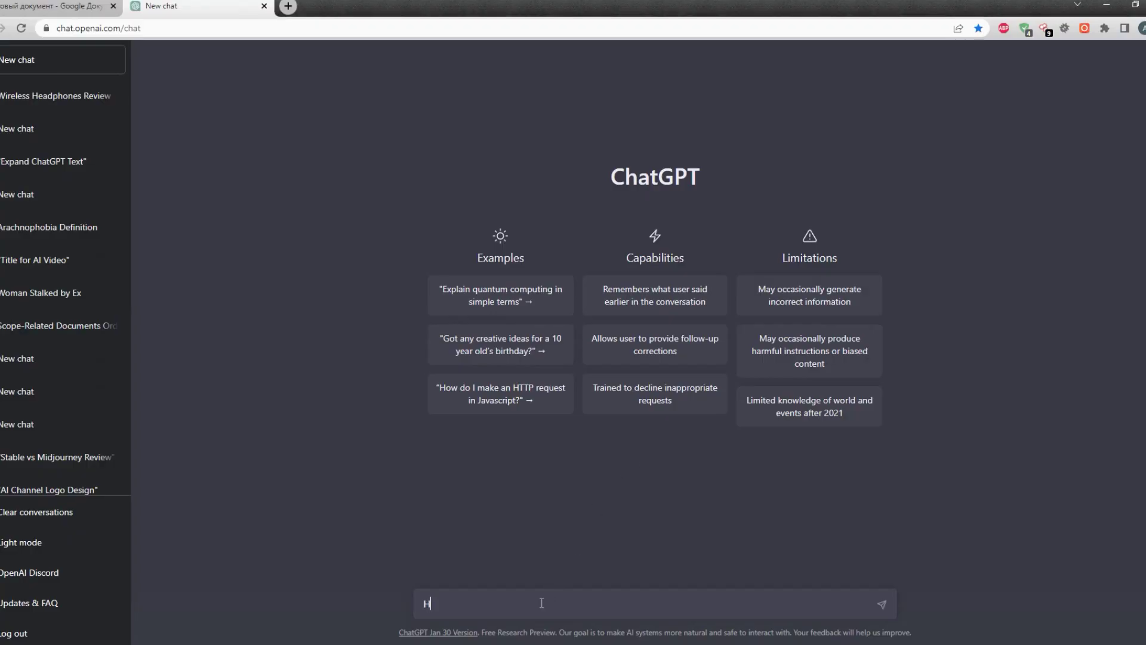
- Submit the prompt "Напиши текст для описания товара" with the product "Беспроводные, вакуумные наушники с набором амбушюров" on a second line
{"action": "type", "text": "Напиши текст для описания товара"}
{"action": "key", "text": "shift+Return"}
{"action": "type", "text": "Товар: \""}
{"action": "type", "text": "Беспроводные, вакуумные наушники с набором амбушюров"}
{"action": "key", "text": "Return"}
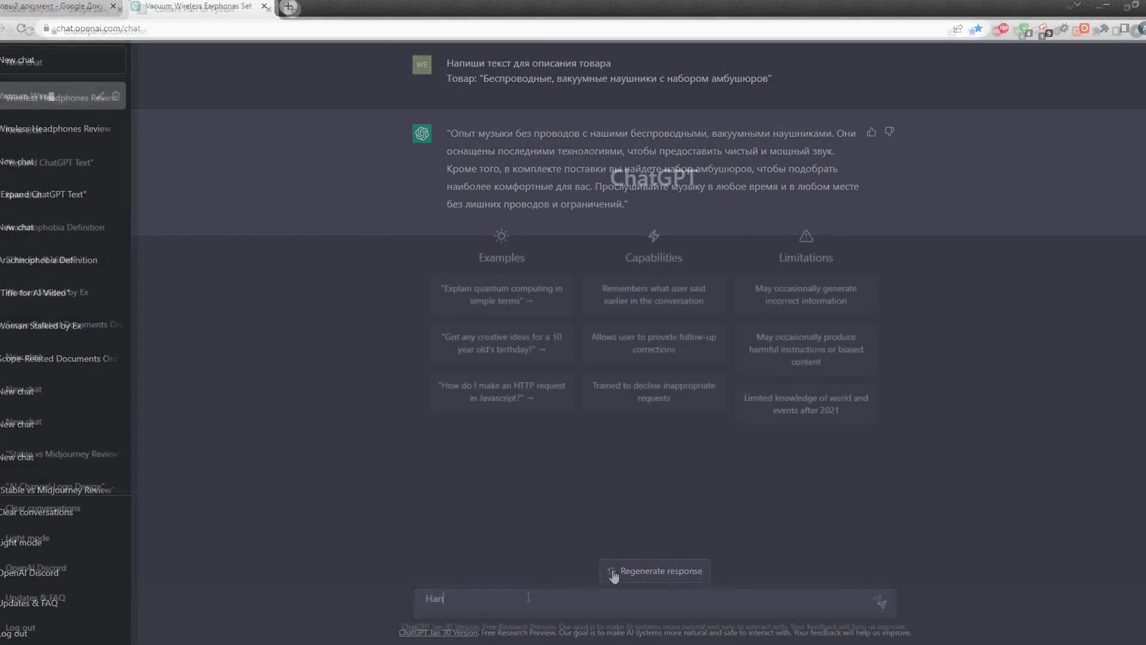
- Submit the prompt "Напиши контент-план на русском языке для курсов на тему: "Изучения языка программирования Python""
{"action": "type", "text": "н на ру"}
{"action": "type", "text": "сском языке для курсов на тему: \"Изучения языка "}
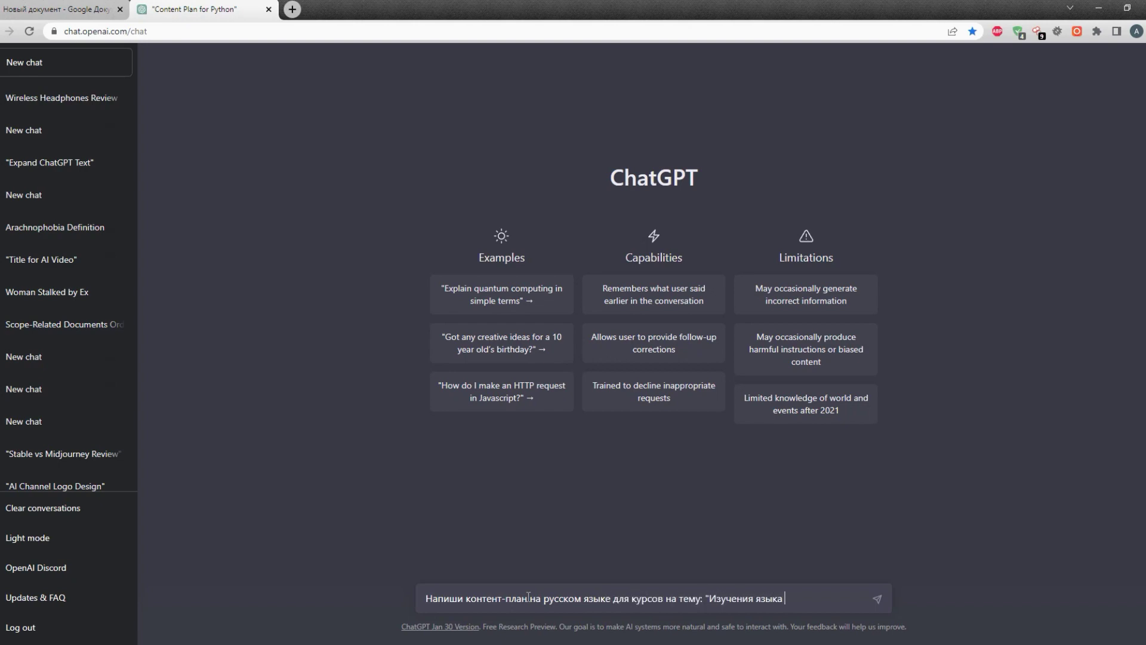
{"action": "type", "text": "программирования Pyton"}
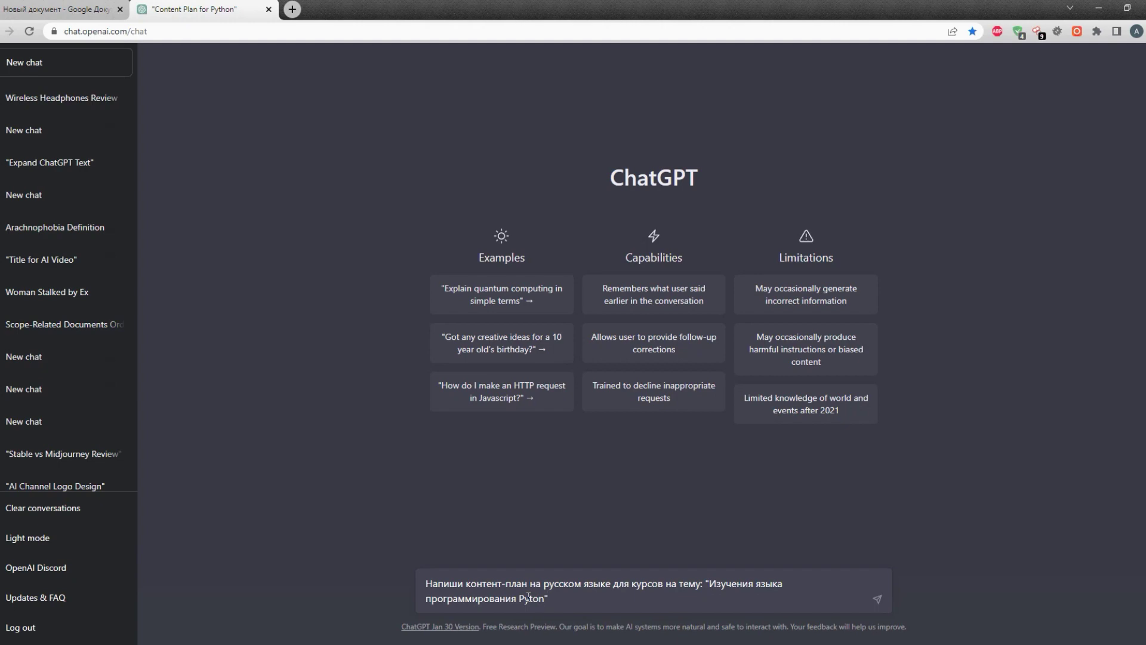
{"action": "type", "text": "h"}
{"action": "key", "text": "Return"}
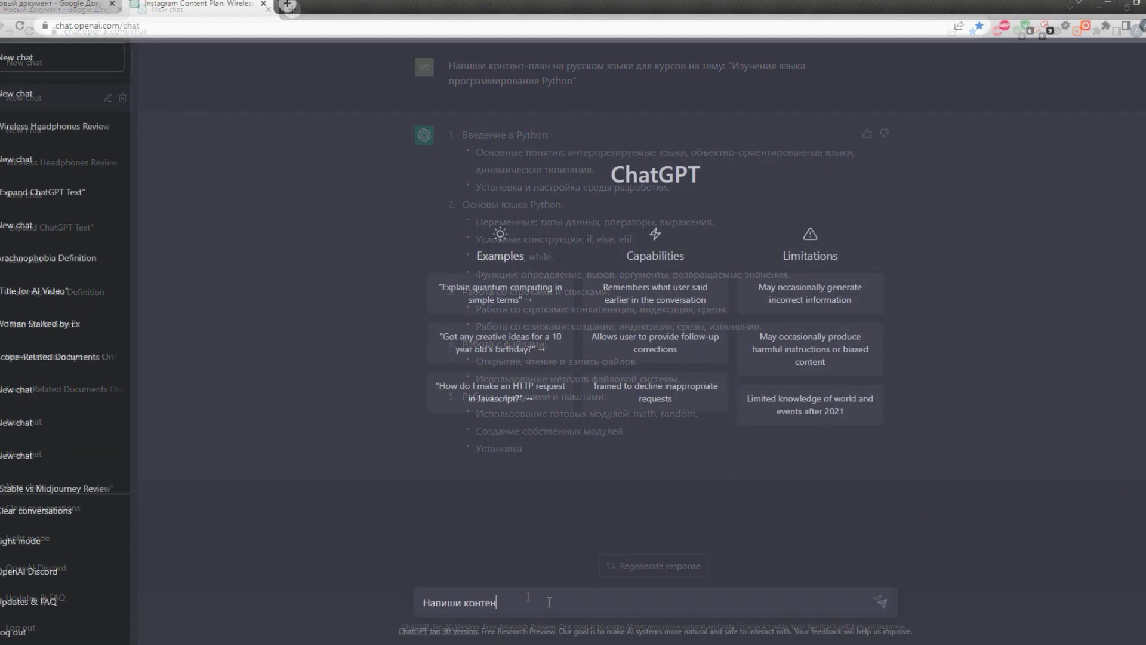
- Request a one-week Russian Instagram content plan on the topic "Беспроводные наушники"
{"action": "type", "text": "н"}
{"action": "type", "text": "водные наушники\""}
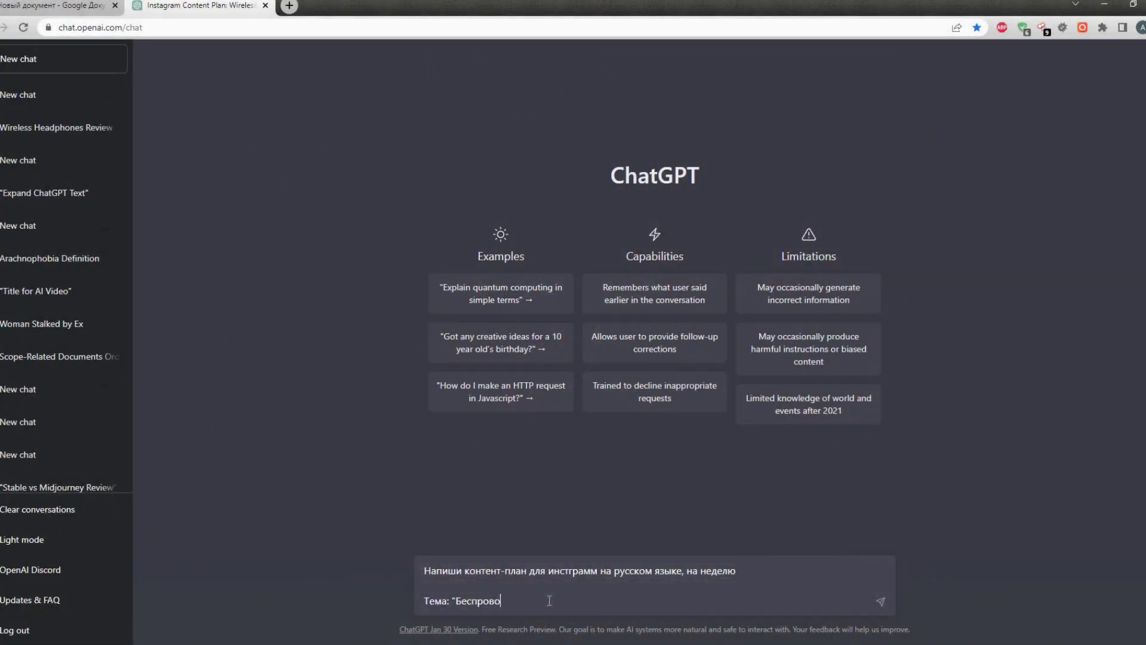
{"action": "key", "text": "Return"}
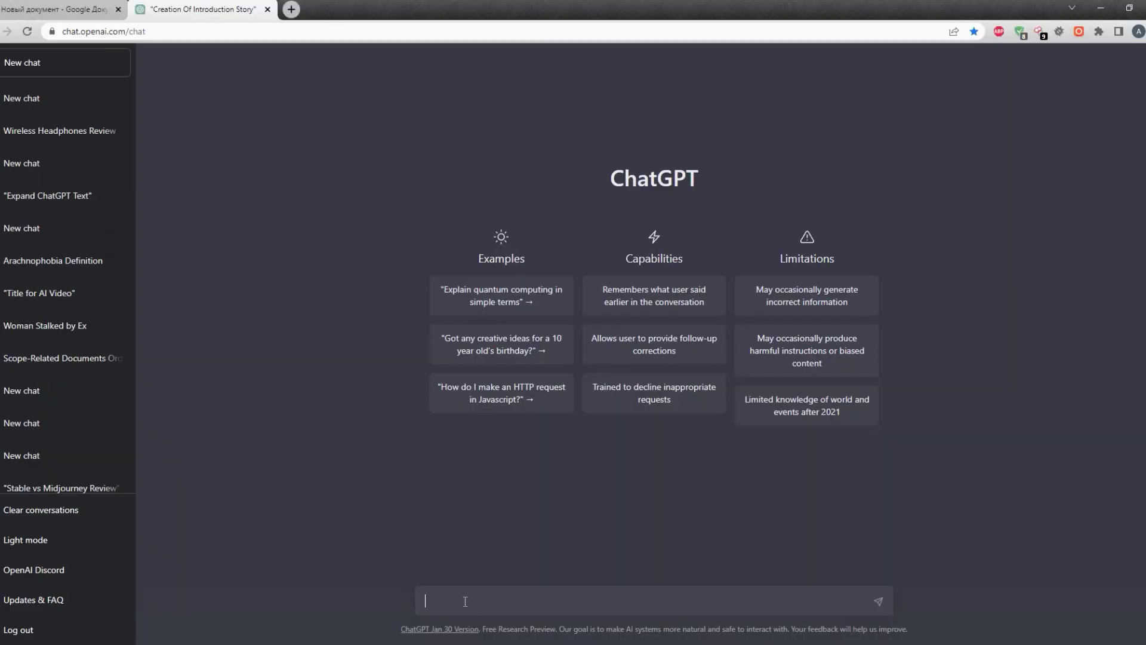
- Request a Russian story introduction with the main idea "Мужчина живет уже больше 10 лет один и его преследуют потусторонние силы"
{"action": "type", "text": "Напиши введение в рассказа"}
{"action": "type", "text": " на русском языке"}
{"action": "key", "text": "shift+Return"}
{"action": "type", "text": "Основная идея рассказа"}
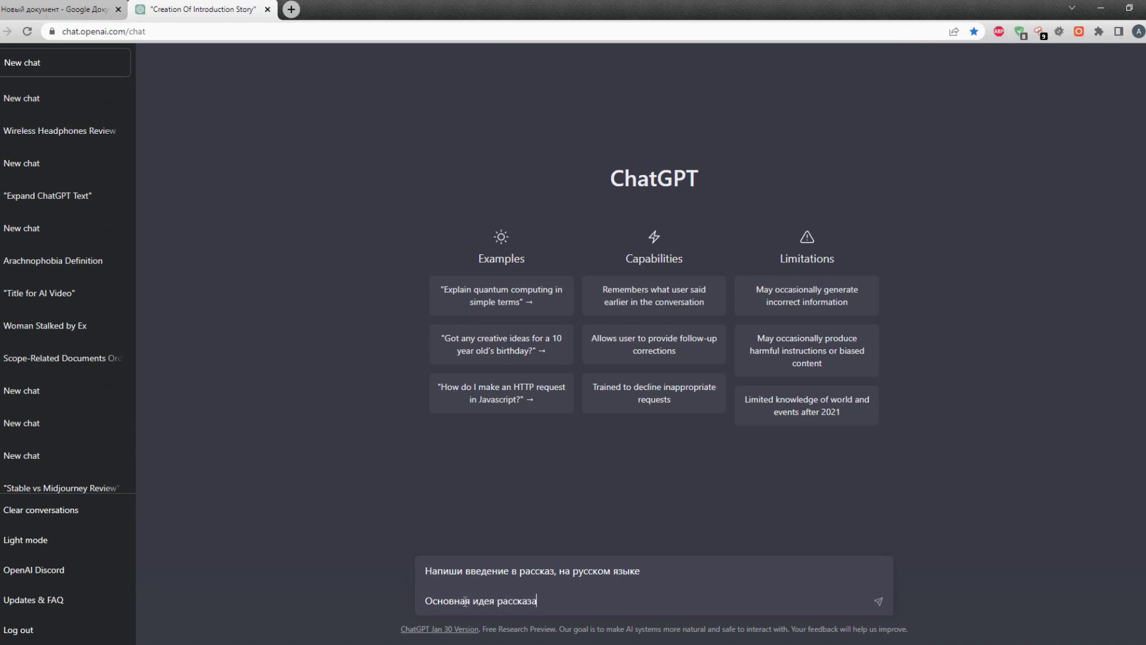
{"action": "type", "text": ": \"Мужчина живет уже больше 10 лет один и его преследуют потус"}
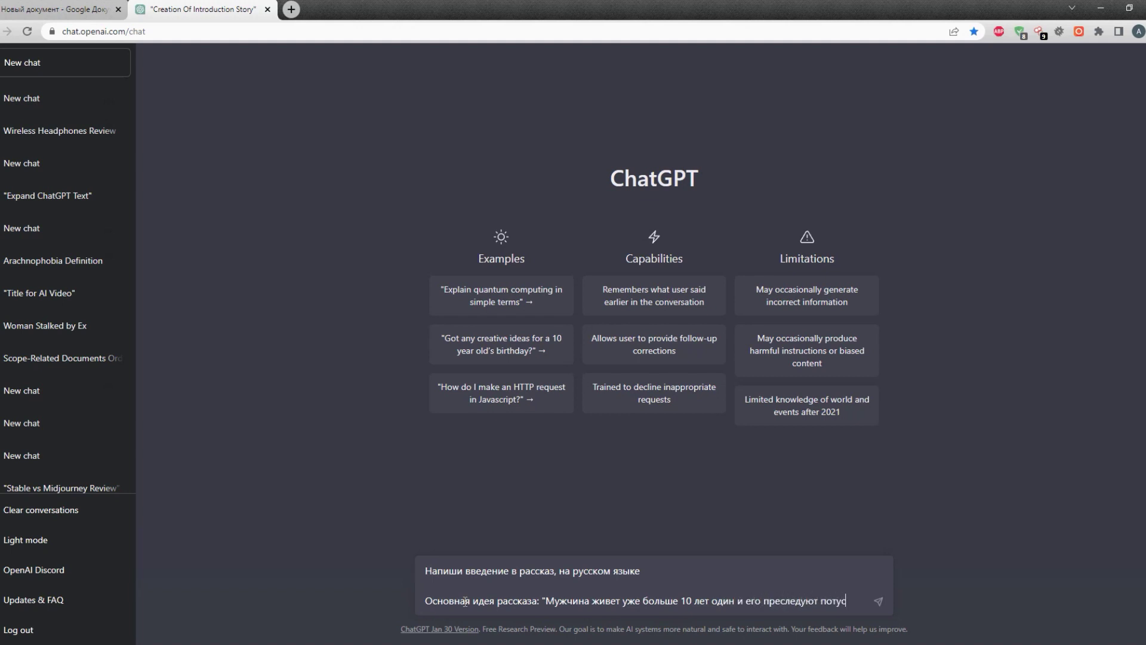
{"action": "type", "text": "торонние силы\""}
{"action": "key", "text": "Return"}
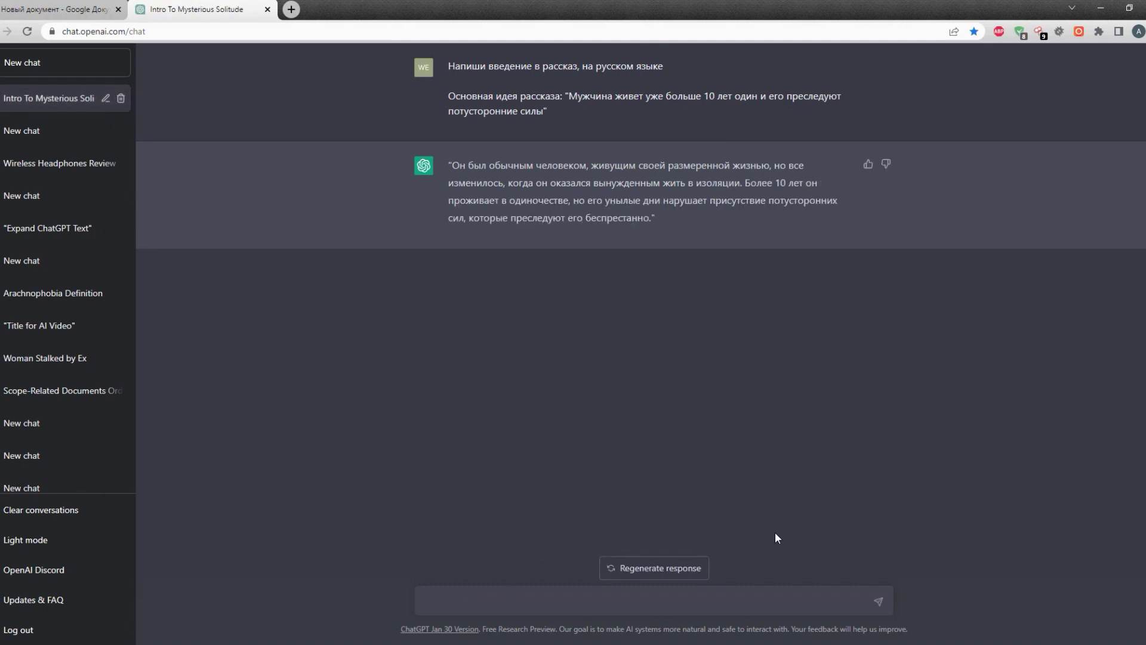
- Submit the prompt "напиши дайджест новости о выходе нового айфона, на русском"
{"action": "type", "text": "напиш"}
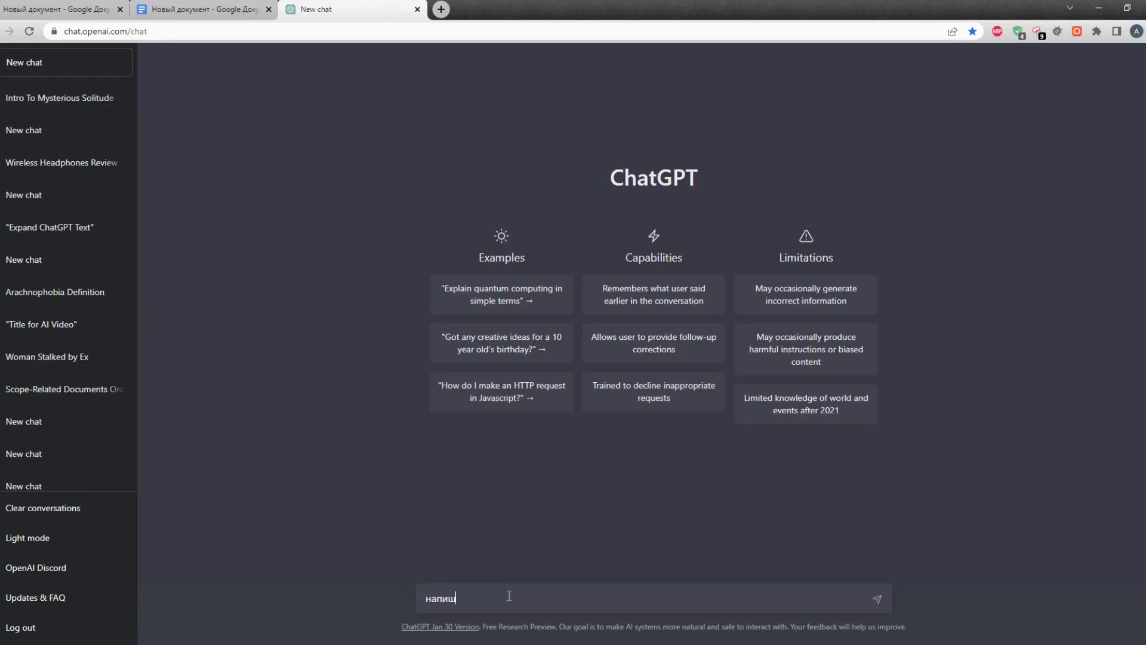
{"action": "type", "text": "и дайджест новости о выходе ново"}
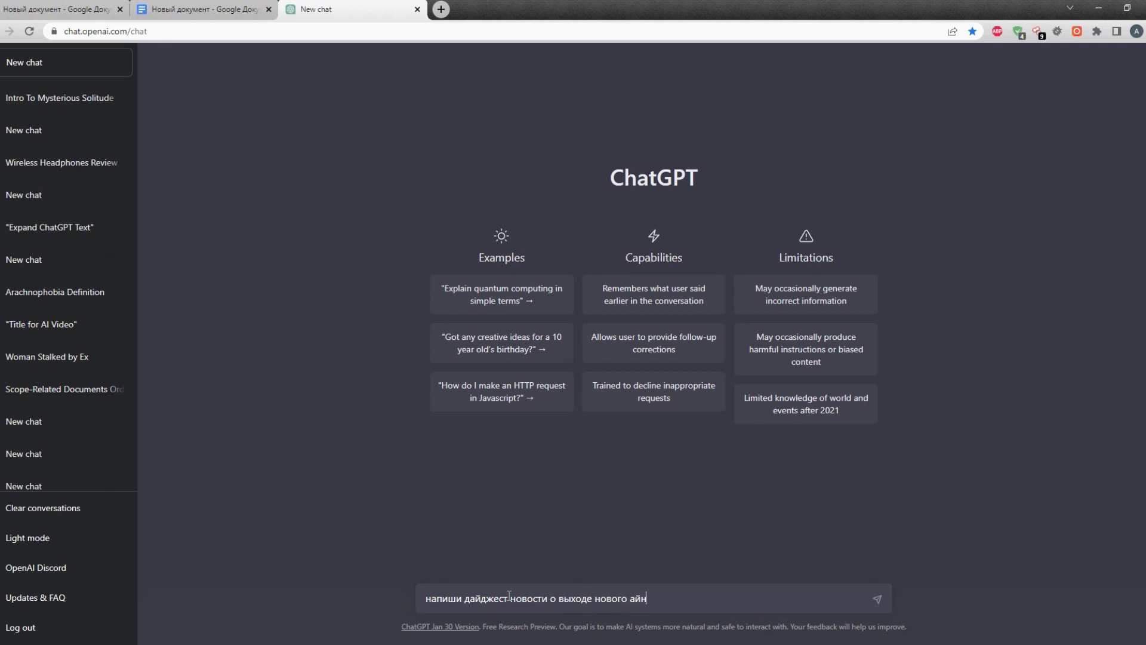
{"action": "type", "text": "го айфона, на русском"}
{"action": "key", "text": "Return"}
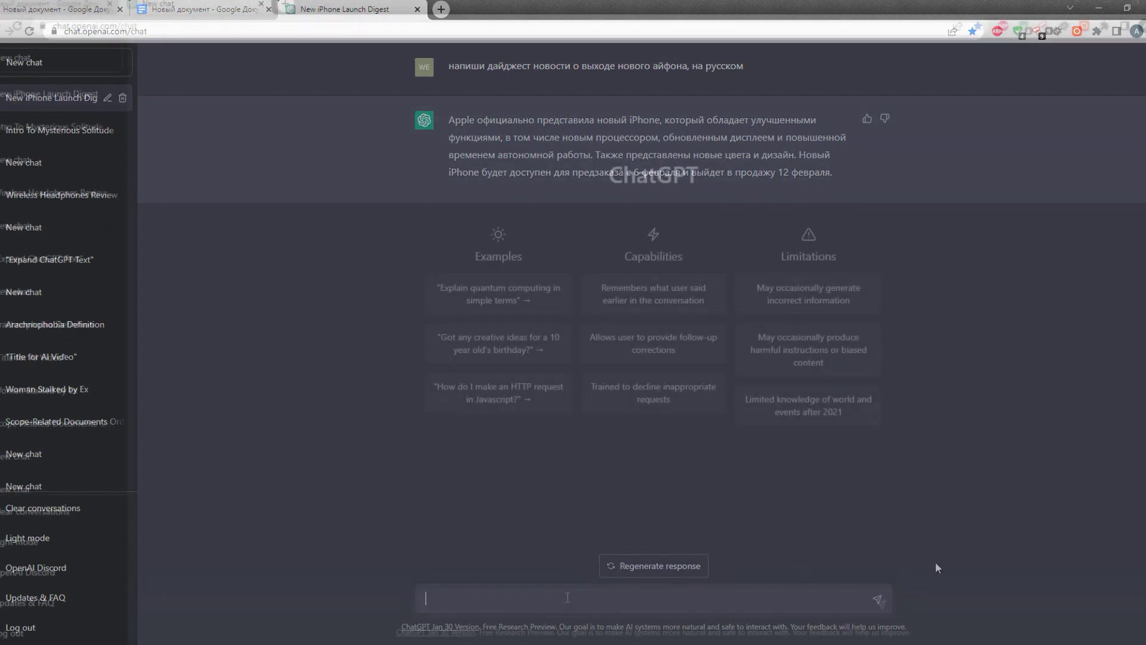
- Submit the prompt "Напиши продающий текст на тему: "Беспроводные наушники", на итальянском языке"
{"action": "type", "text": "Hапиши продаю"}
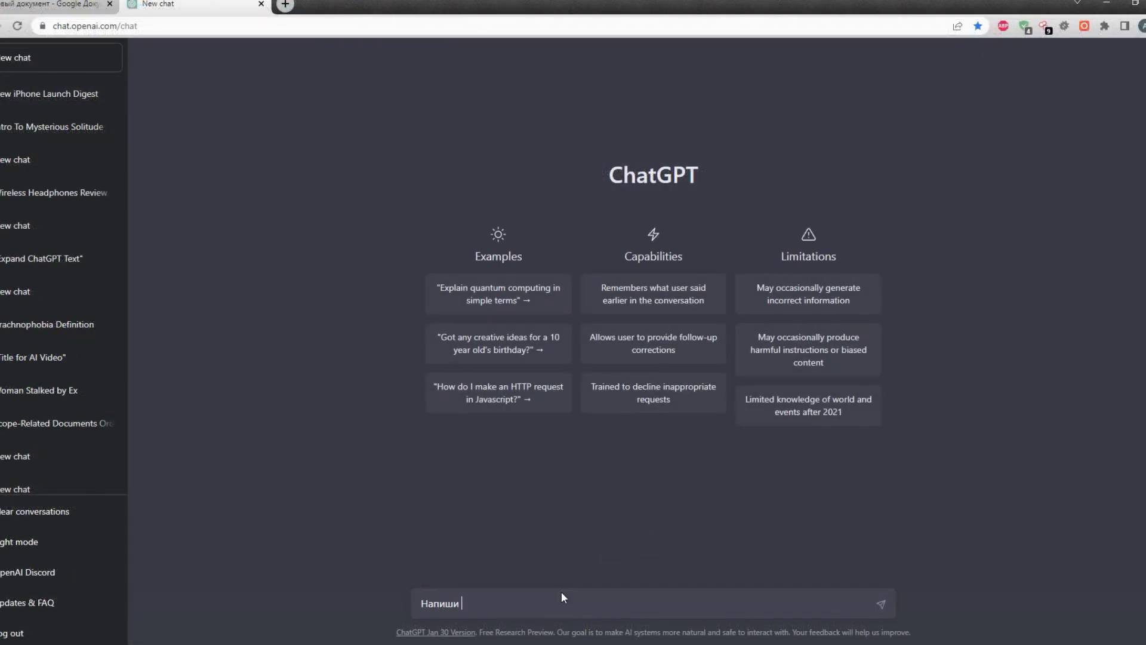
{"action": "type", "text": "щий"}
{"action": "type", "text": " текст на тему: \""}
{"action": "type", "text": "Беспрвор"}
{"action": "key", "text": "BackSpace"}
{"action": "key", "text": "BackSpace"}
{"action": "key", "text": "BackSpace"}
{"action": "type", "text": "оводные на"}
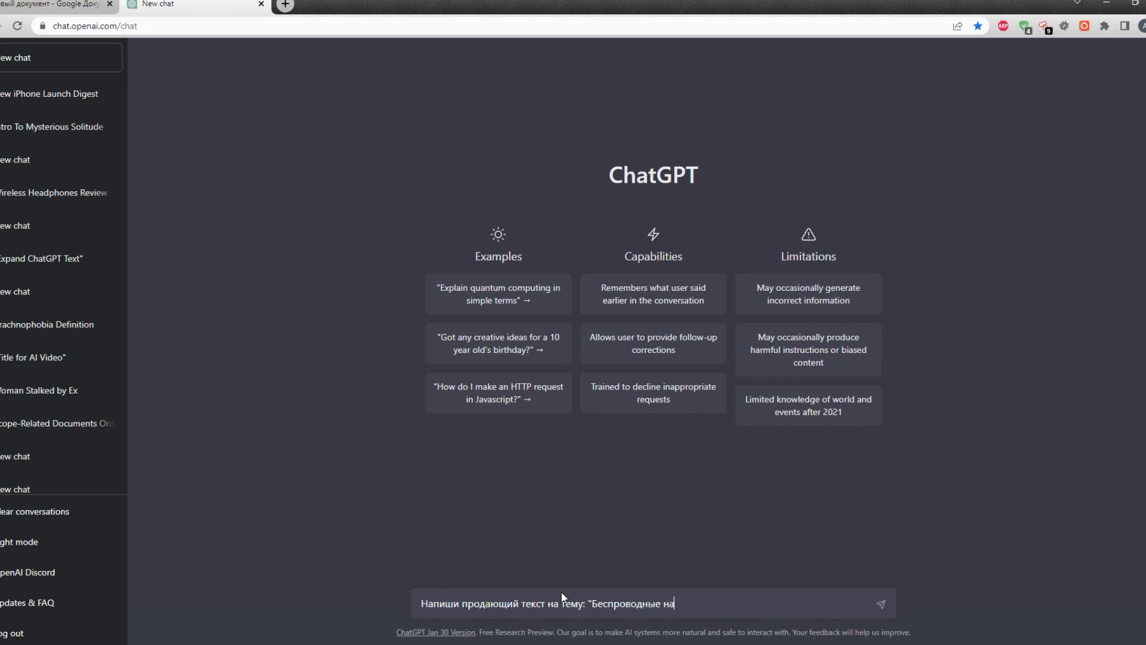
{"action": "type", "text": "ушники\", на итальянском языке"}
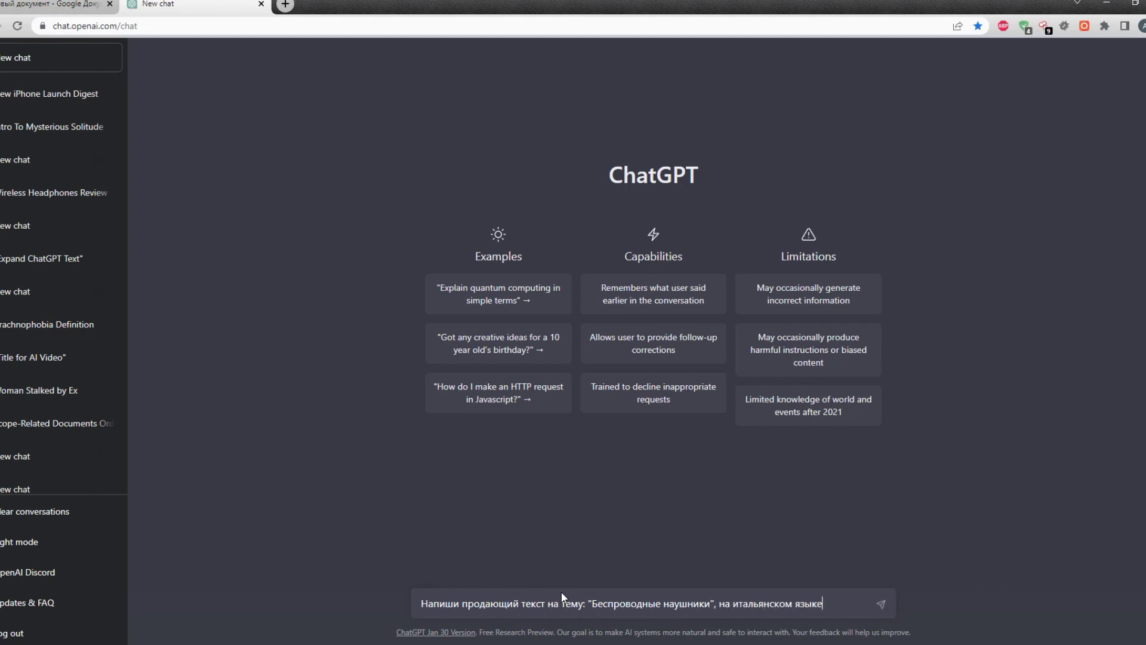
{"action": "key", "text": "Return"}
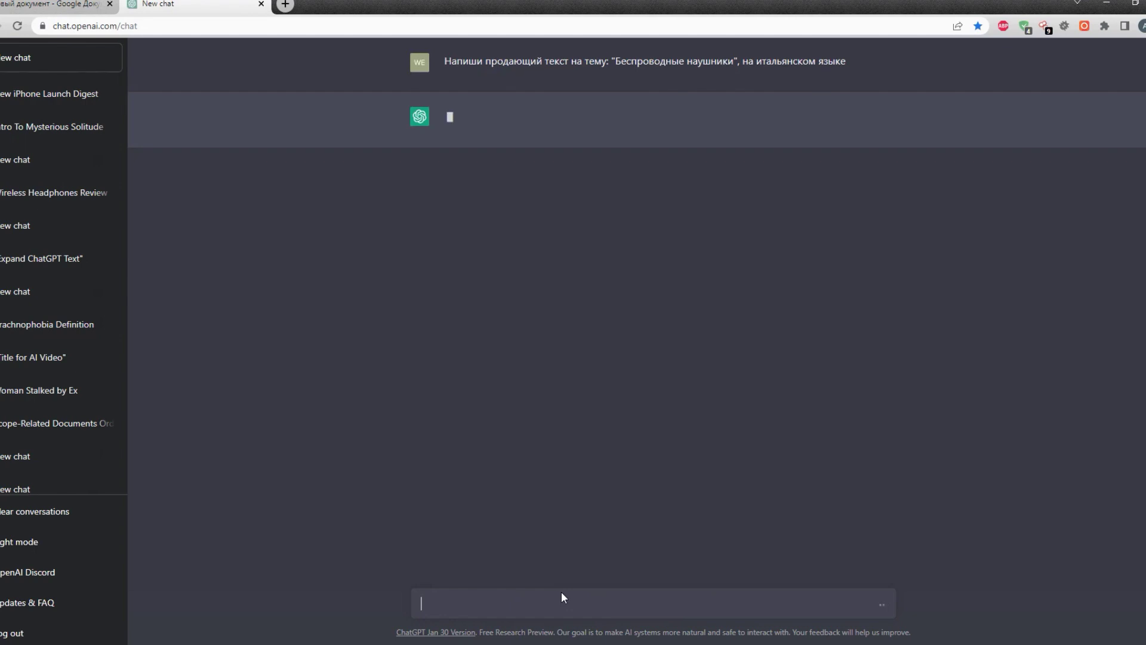